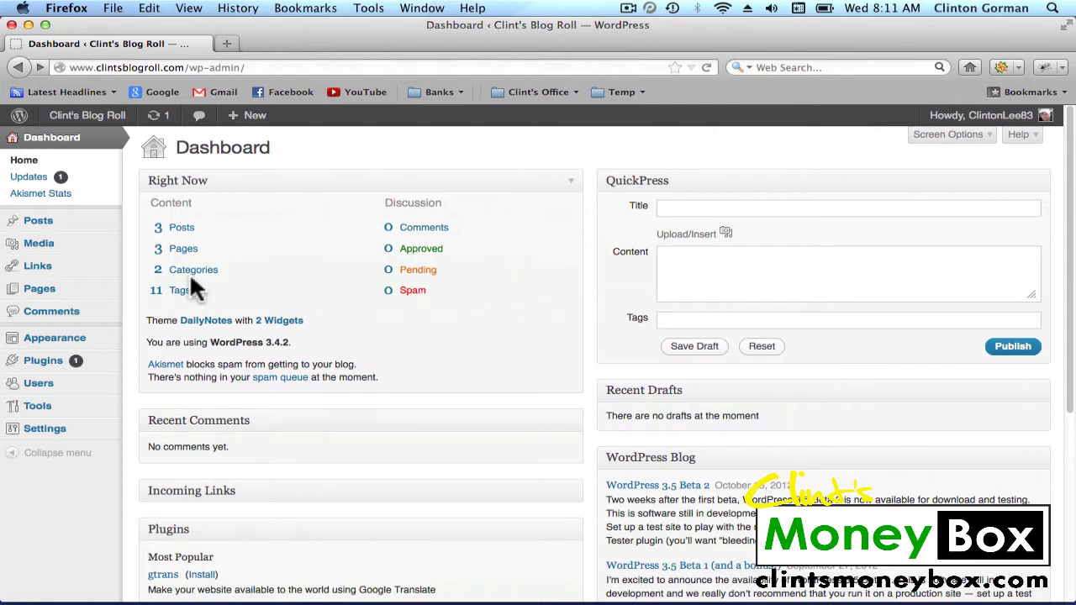
Step: Bring up the Plugins submenu in the admin sidebar to reach Add New
mouse_move(64, 277)
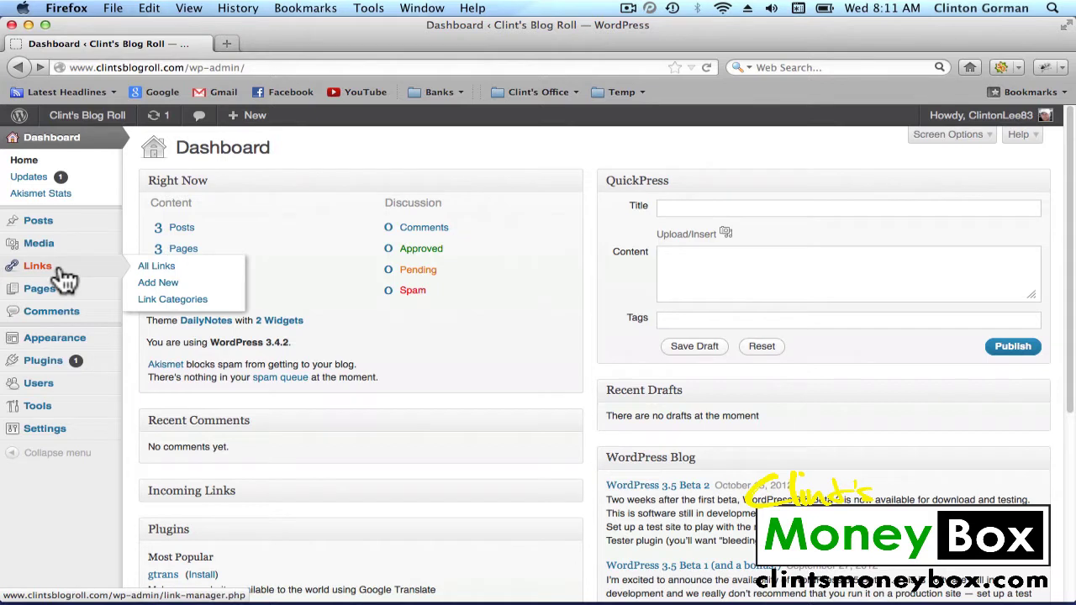
mouse_move(56, 371)
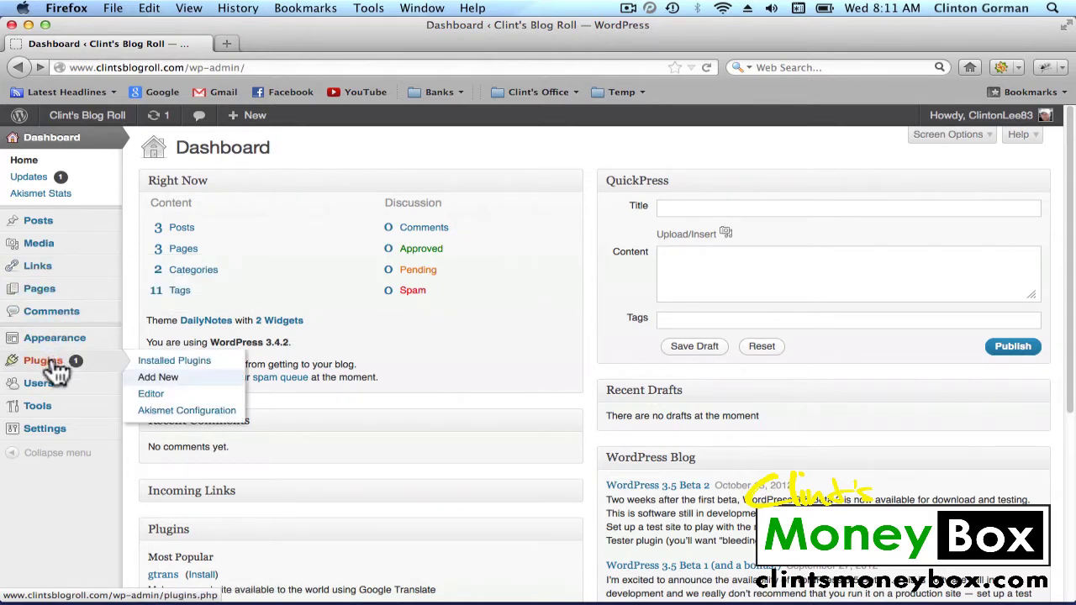
Step: On the Add New Plugins page, search the directory for 'Terms of Use'
click(159, 379)
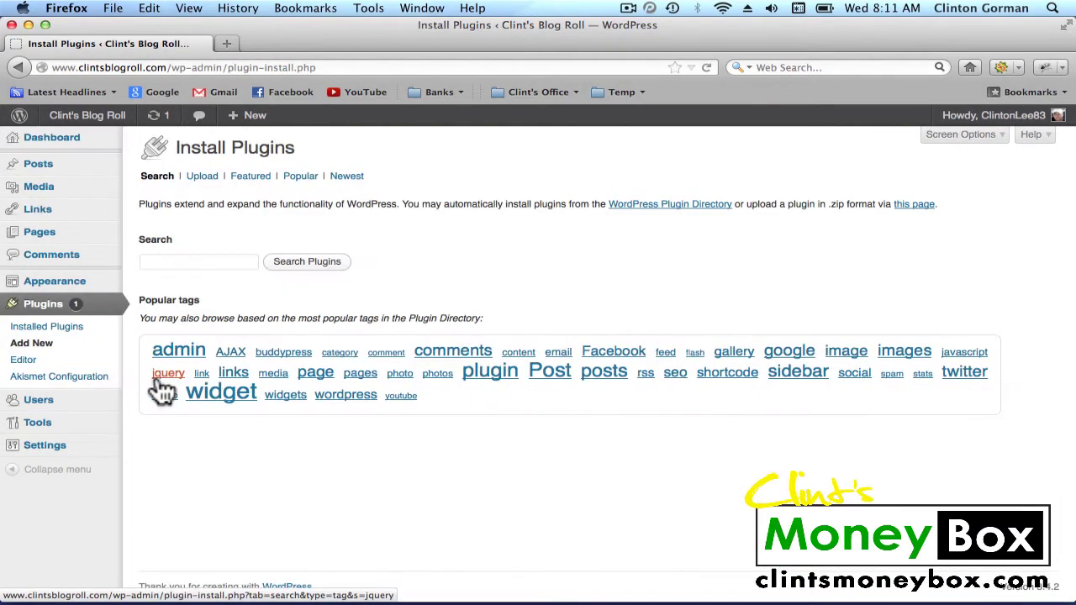
click(168, 262)
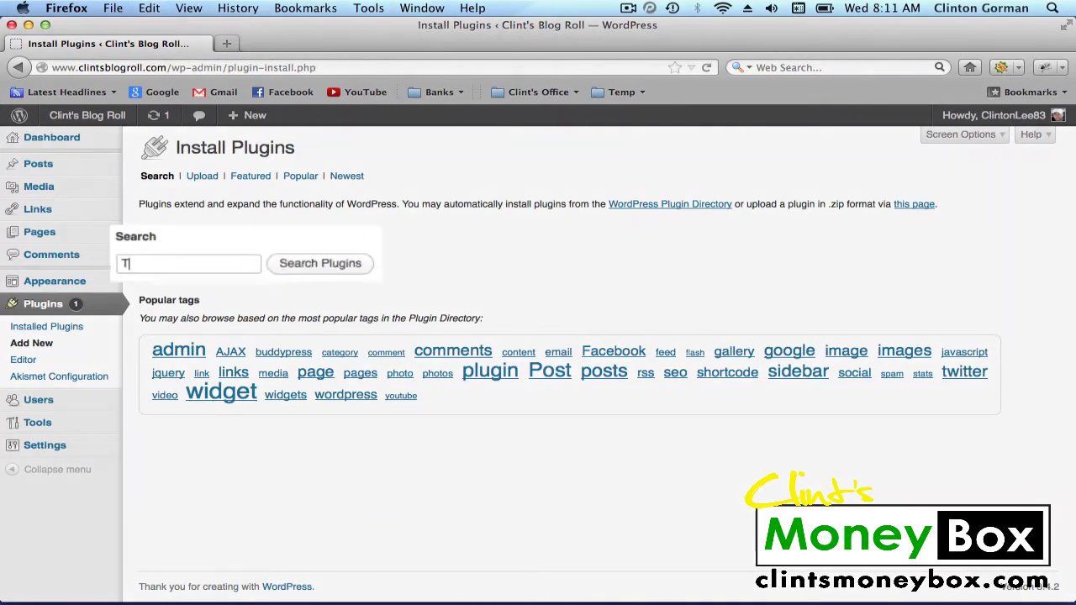
text(Terms od)
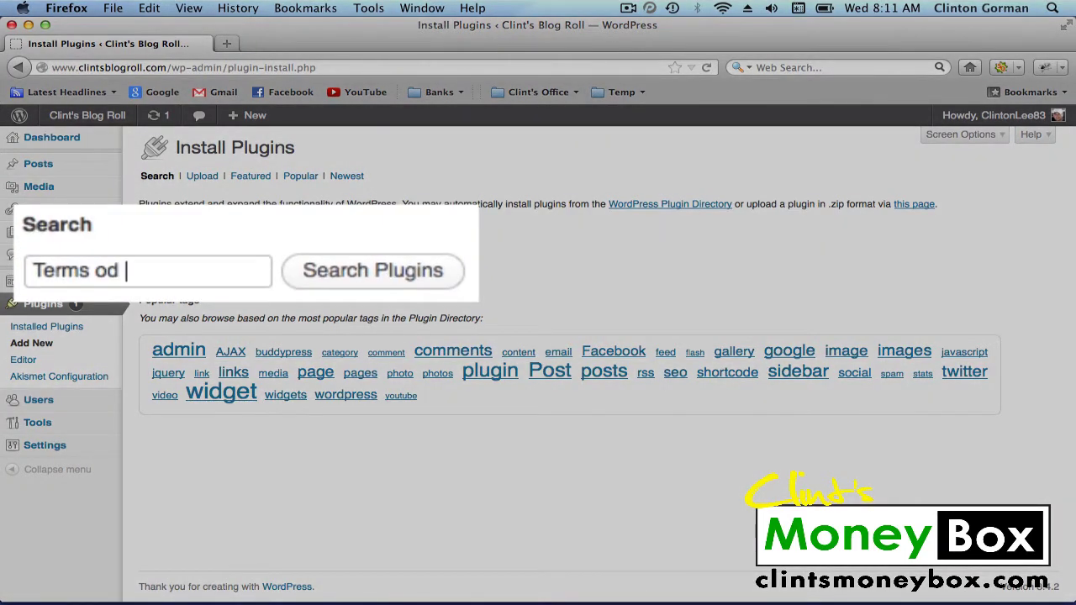
key(BackSpace)
text(f Use)
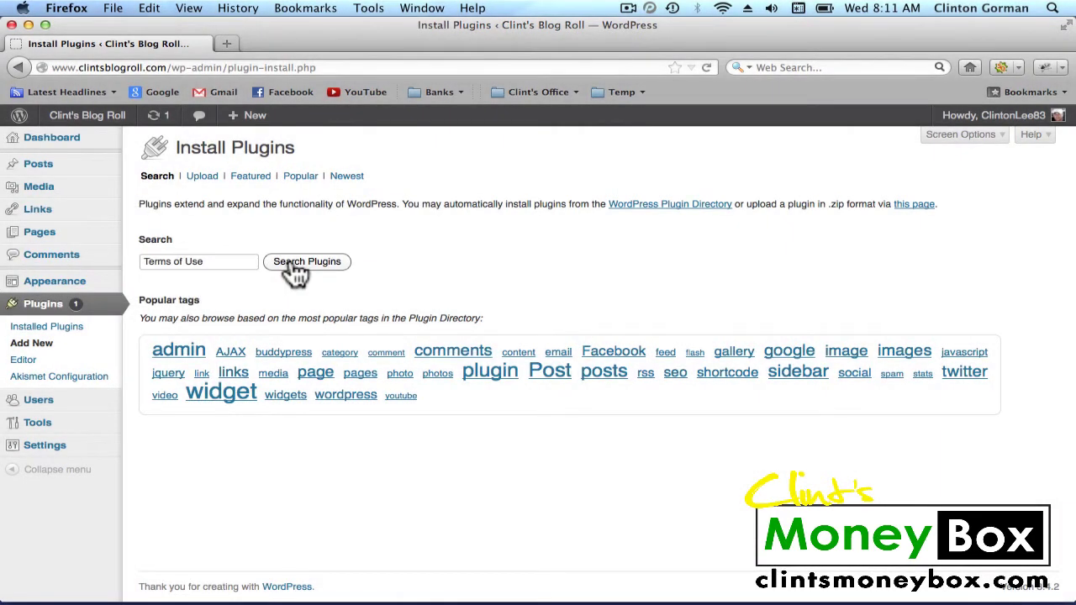
click(296, 266)
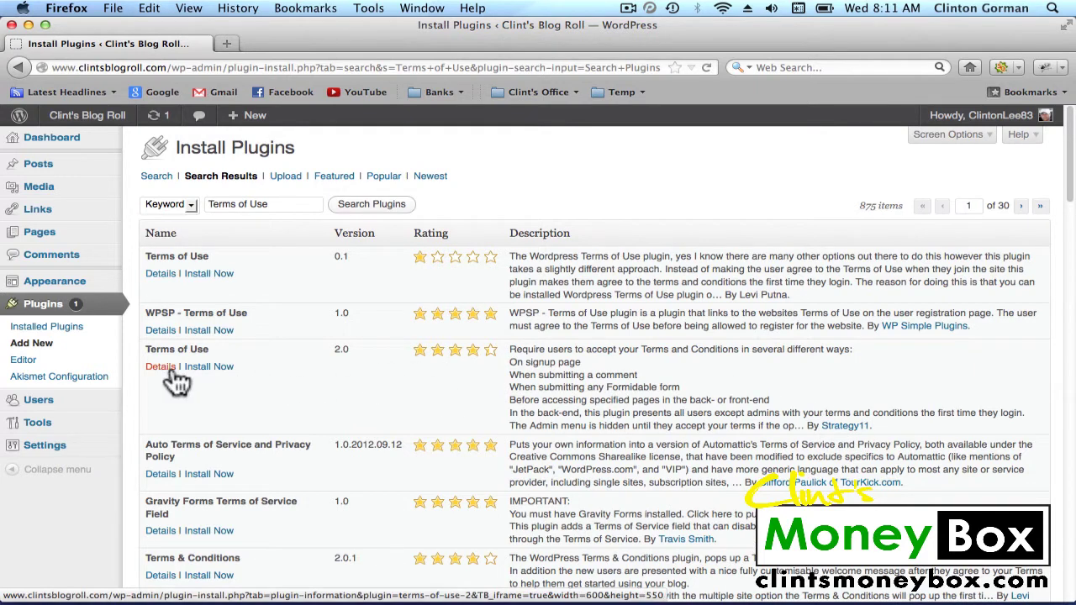
Step: Install the Terms of Use 2.0 plugin, confirm the prompt, and activate it
click(209, 370)
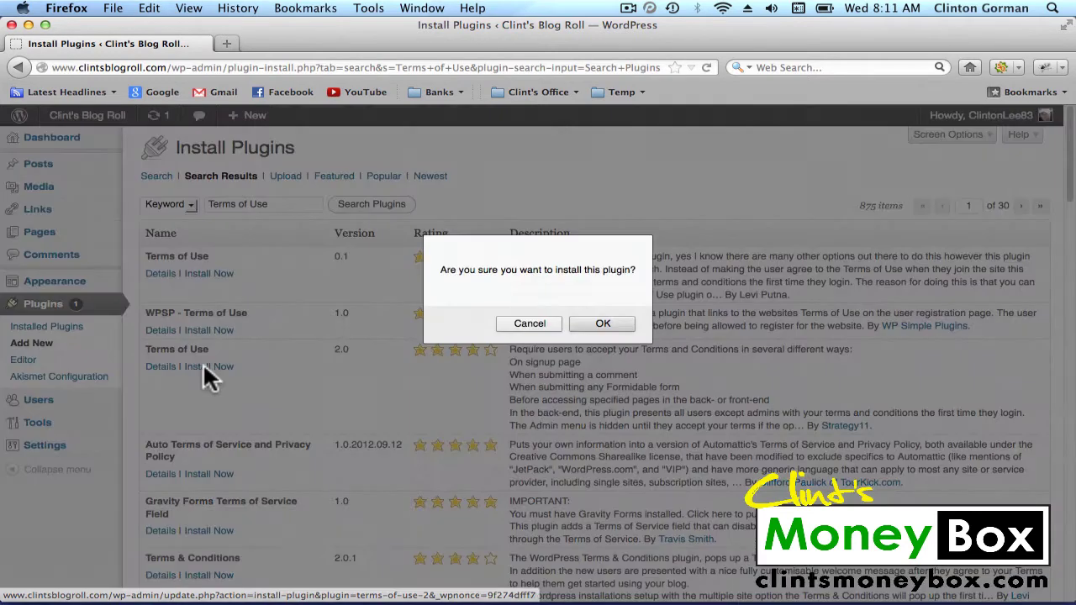
click(588, 324)
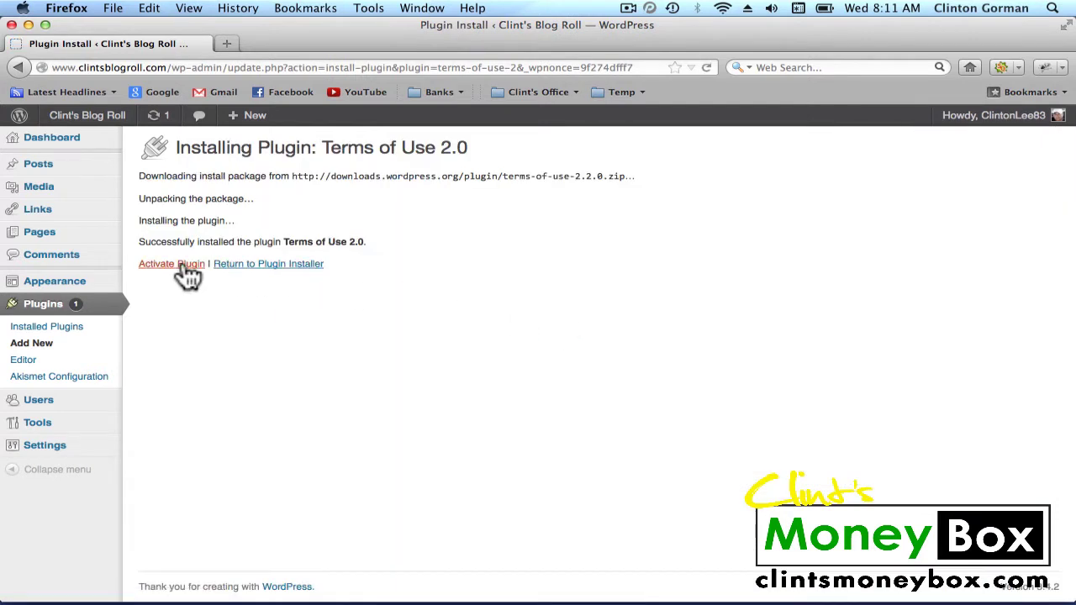
click(181, 264)
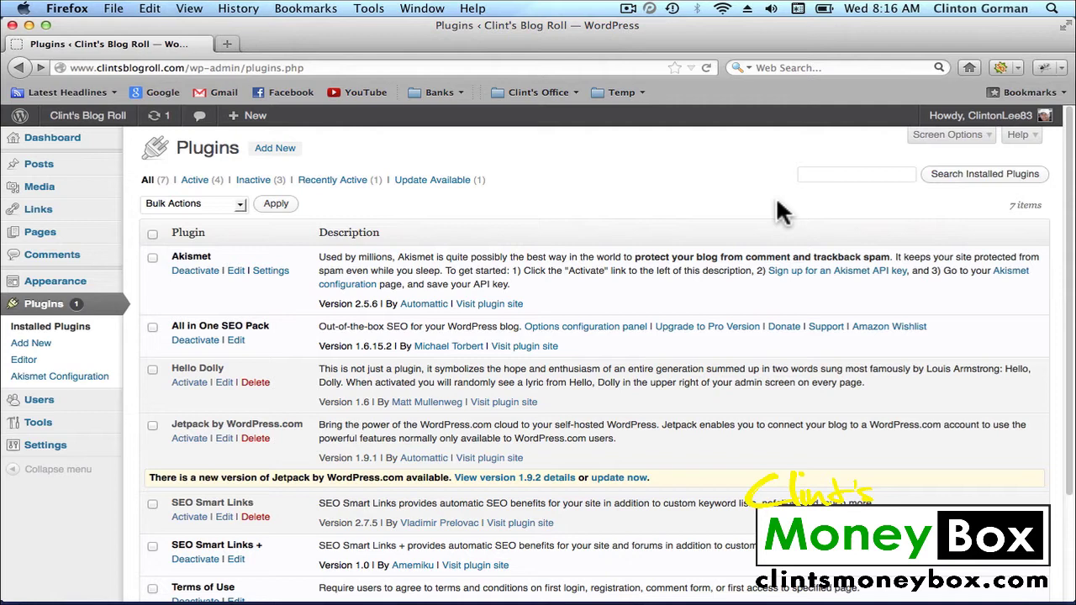
Step: Go to Settings > Edit Terms of Use
mouse_move(50, 451)
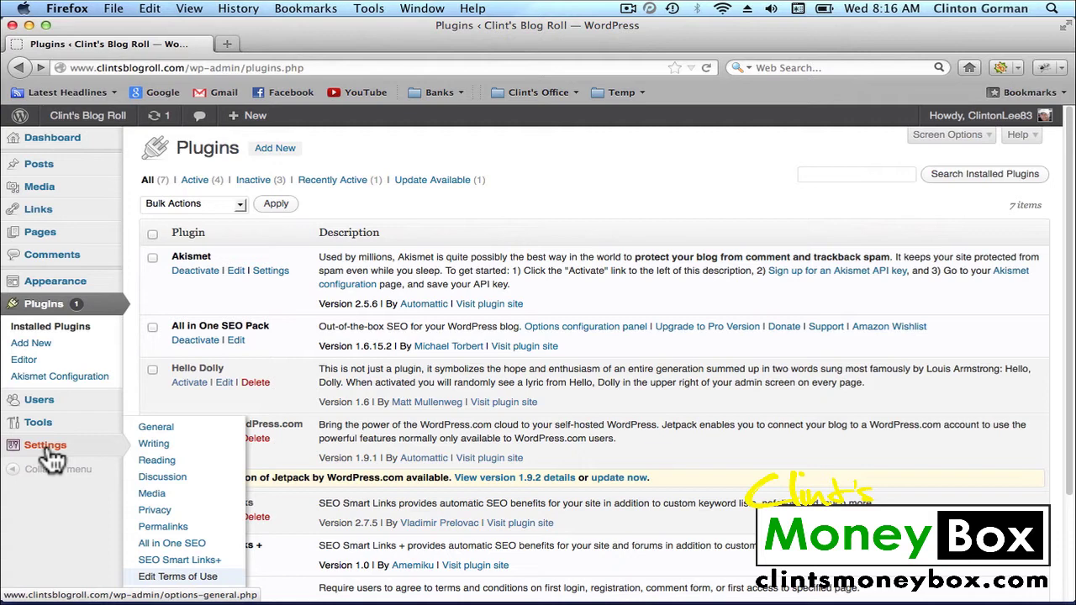
click(170, 577)
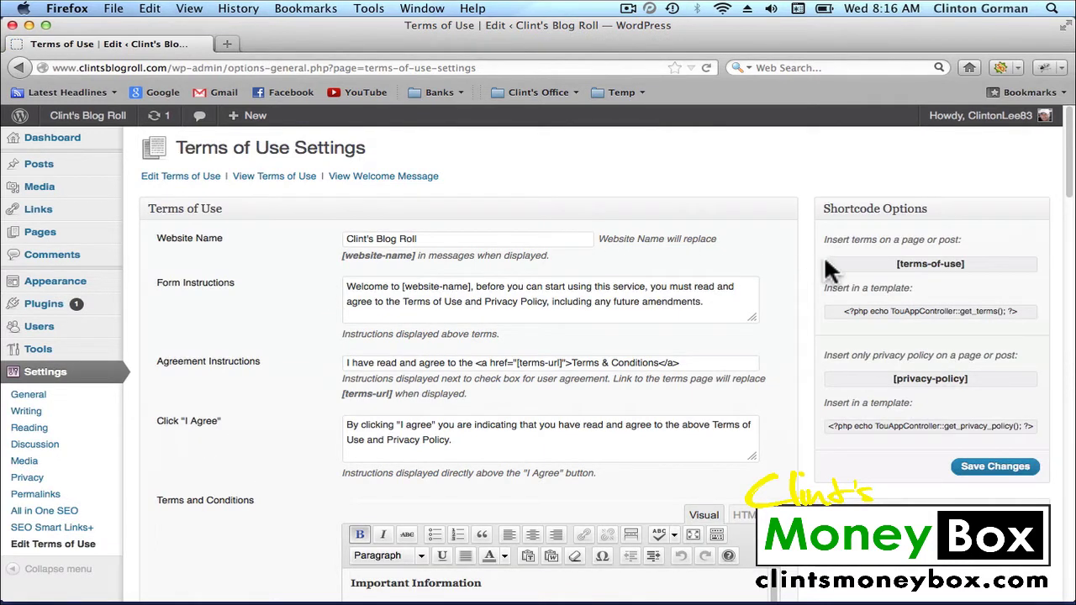
Step: Copy the [privacy-policy] shortcode from the Shortcode Options box
click(886, 379)
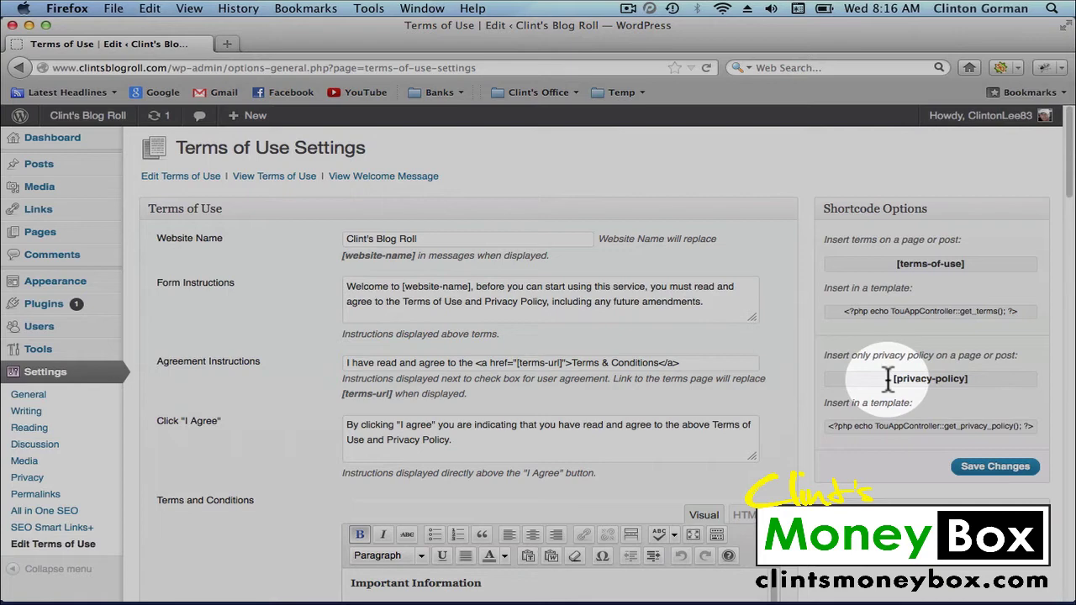
click(899, 378)
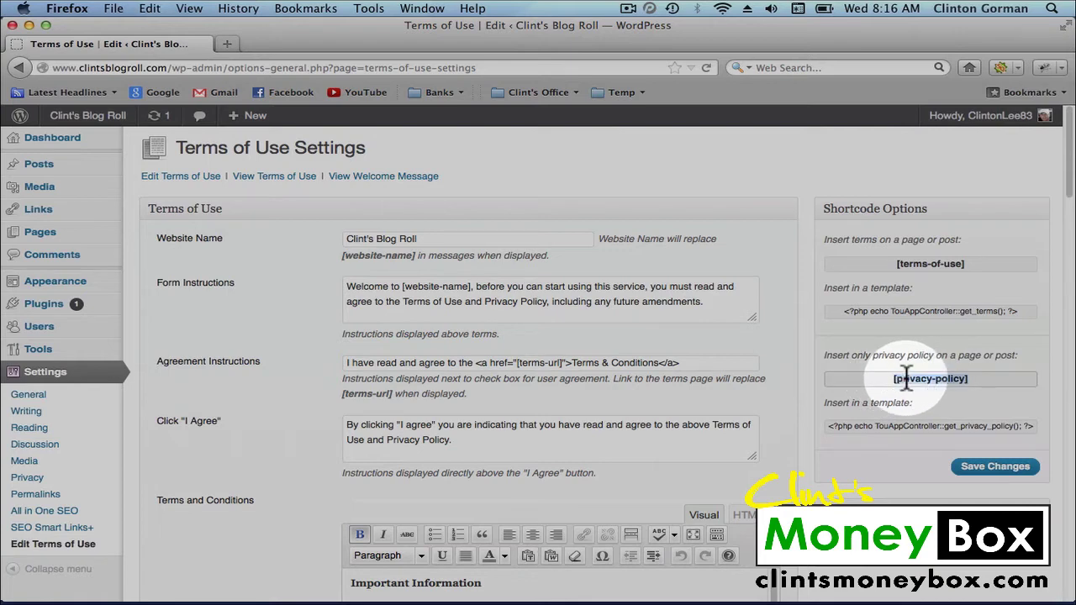
right_click(906, 378)
click(889, 429)
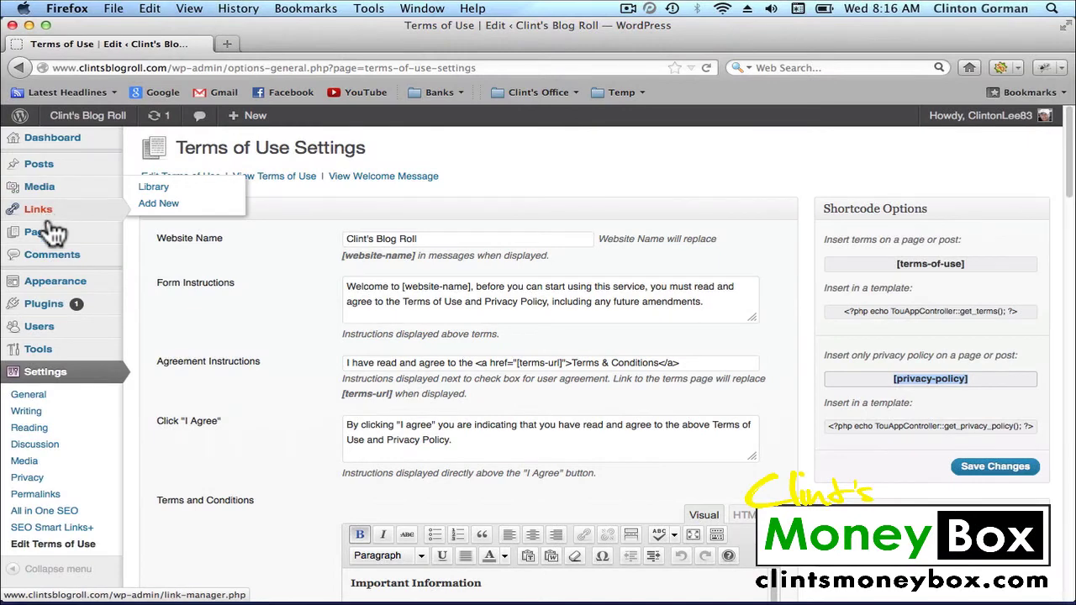
mouse_move(48, 242)
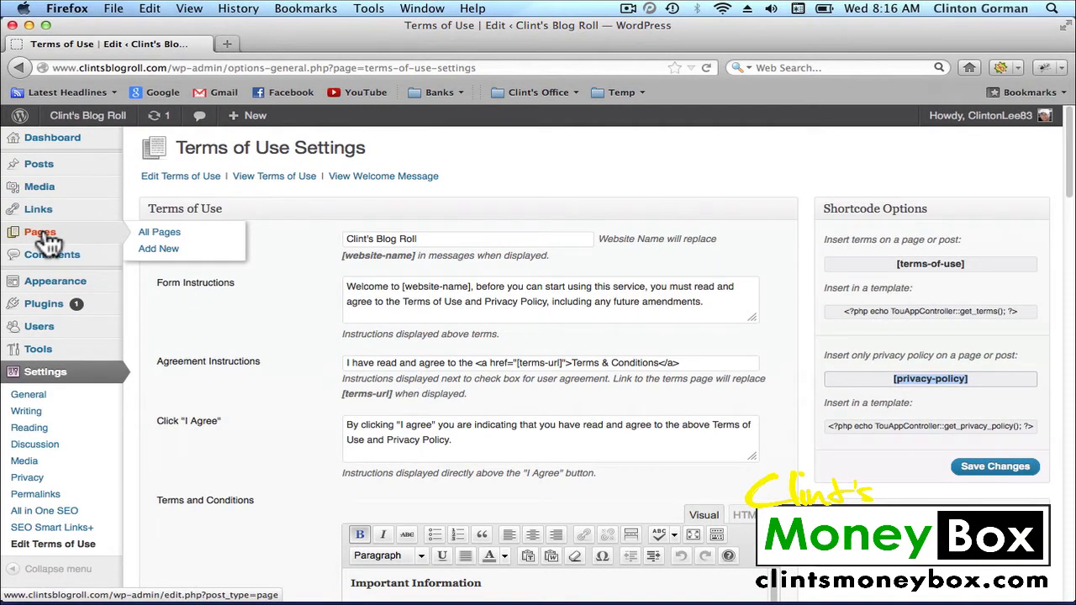
Step: Add a page titled 'Privacy Policy', paste the [privacy-policy] shortcode as its body, and publish it
click(157, 253)
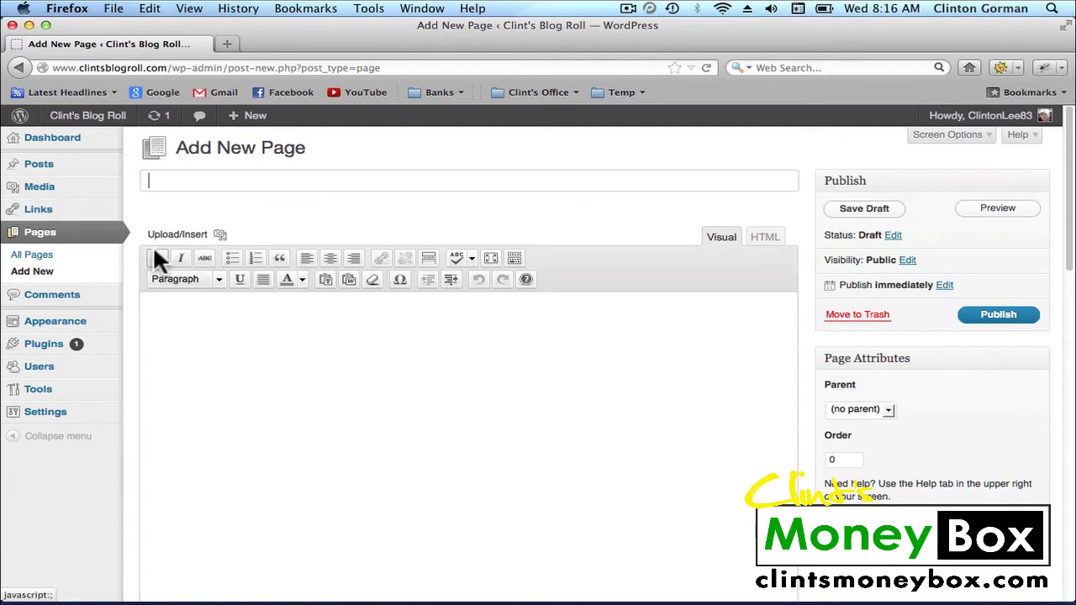
text(Privacy Poli)
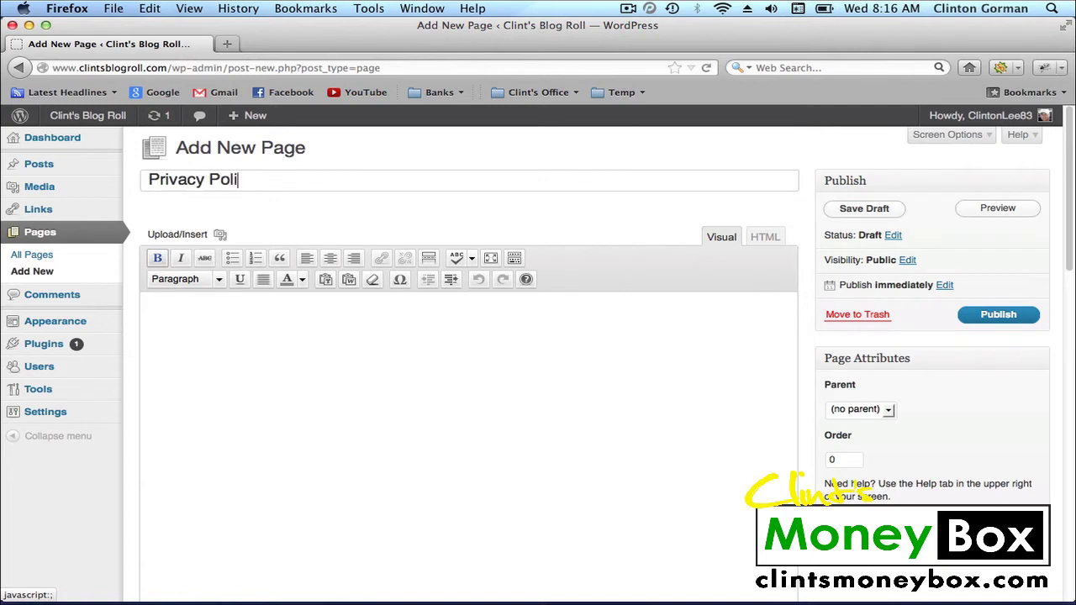
text(cy)
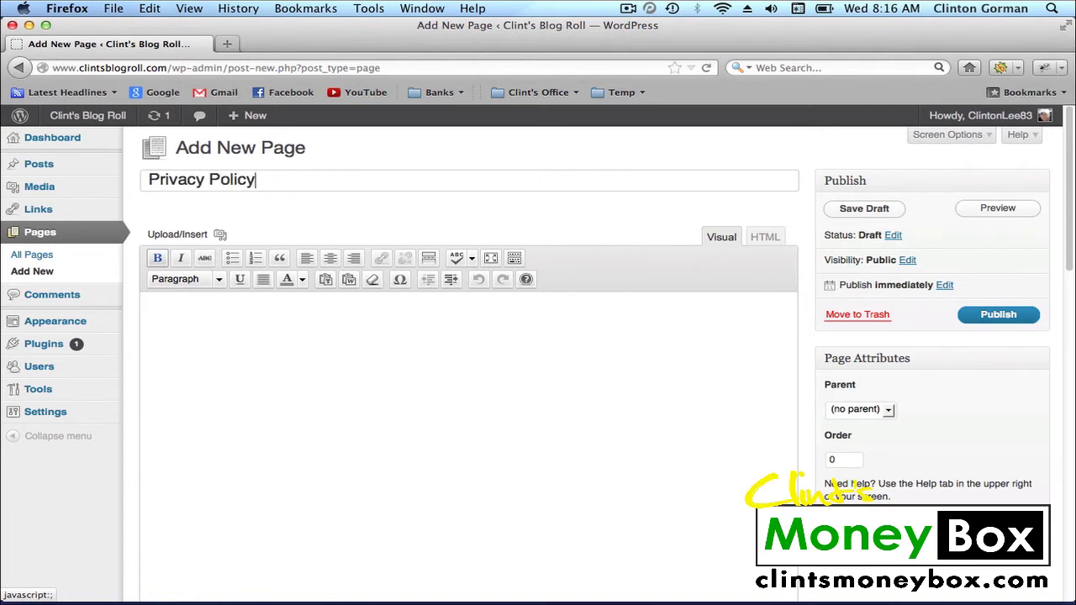
click(178, 318)
right_click(190, 320)
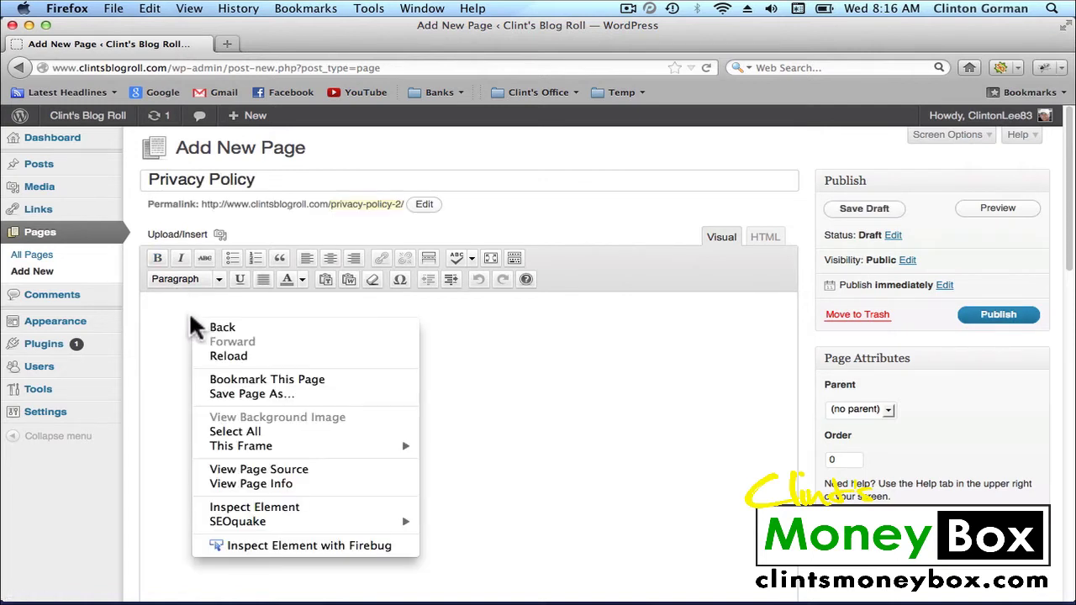
click(175, 309)
right_click(176, 305)
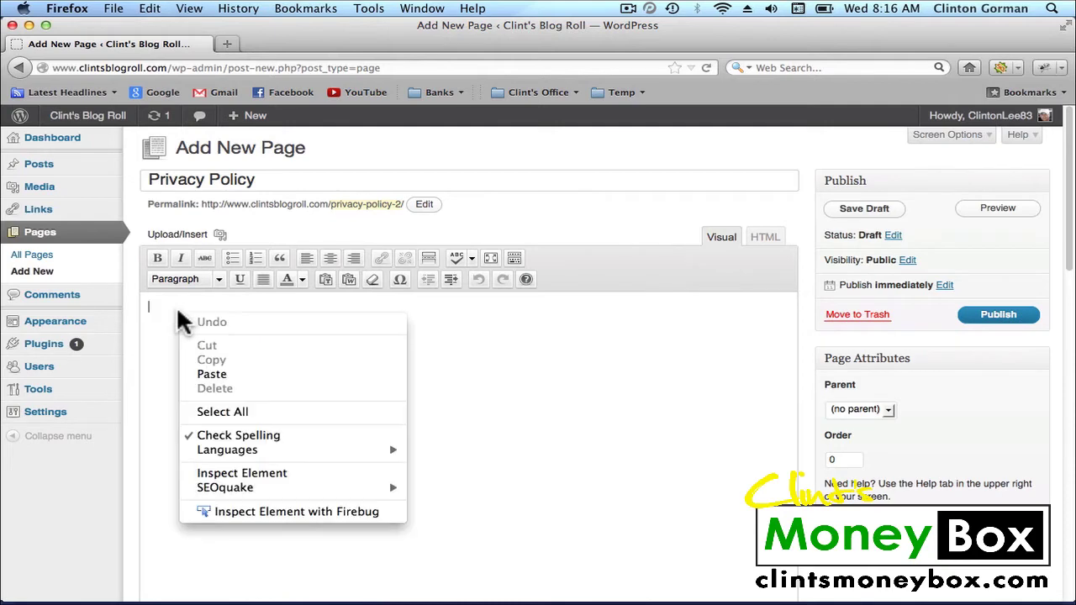
click(211, 374)
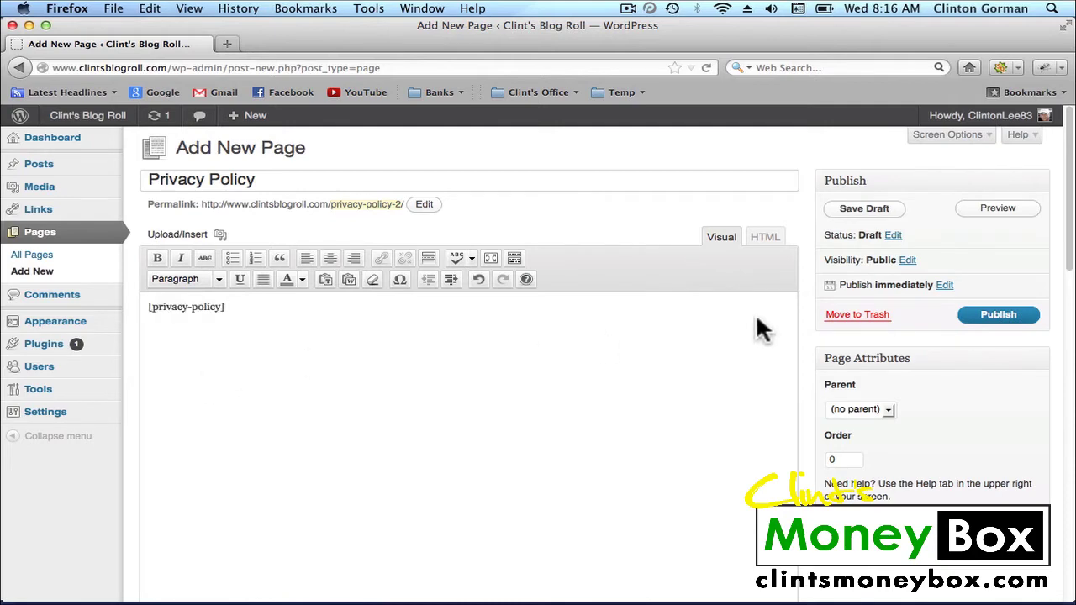
click(997, 320)
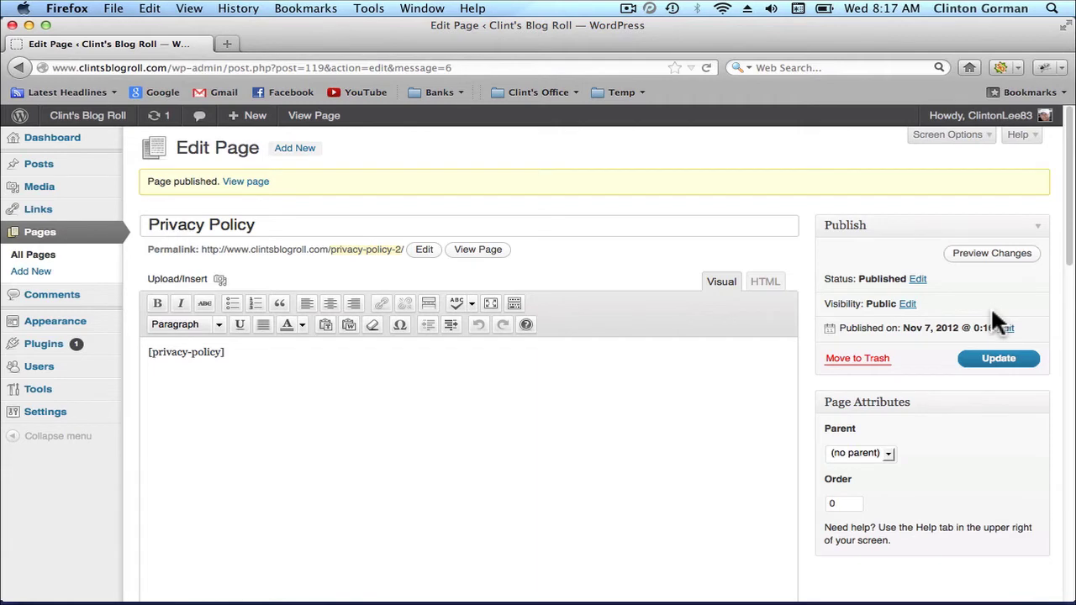
Step: Change the Privacy Policy page's Order from 0 to 4 and update the page
click(845, 505)
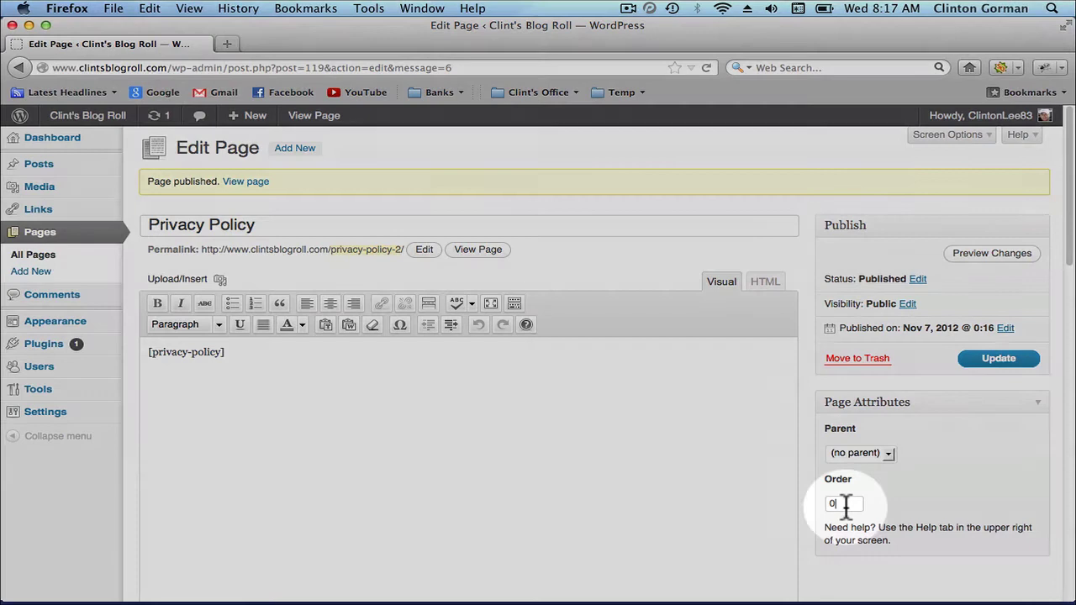
key(BackSpace)
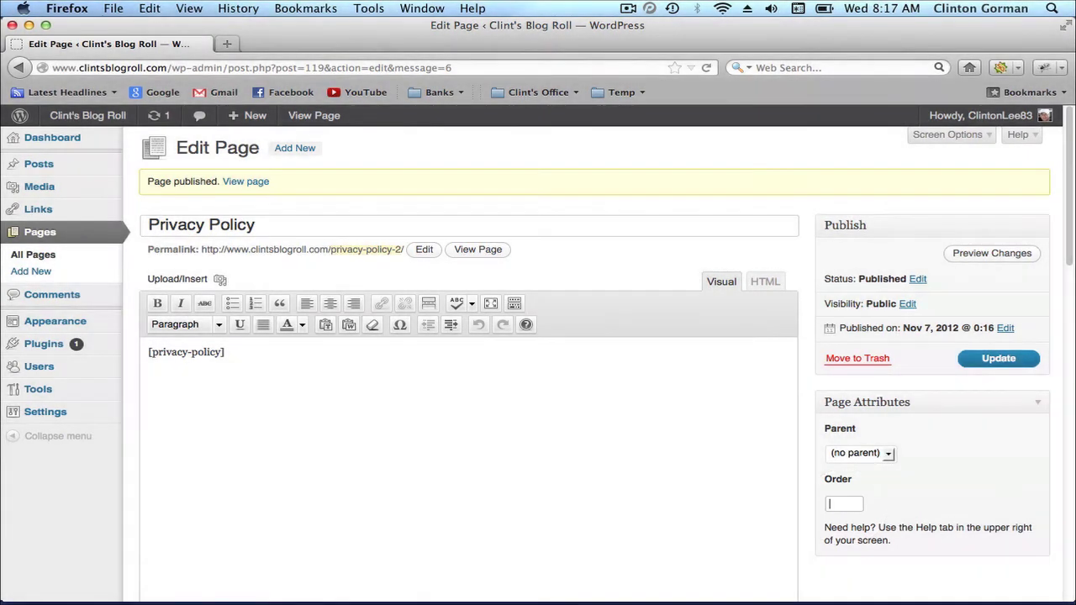
text(4)
scroll(958, 471, down, 4)
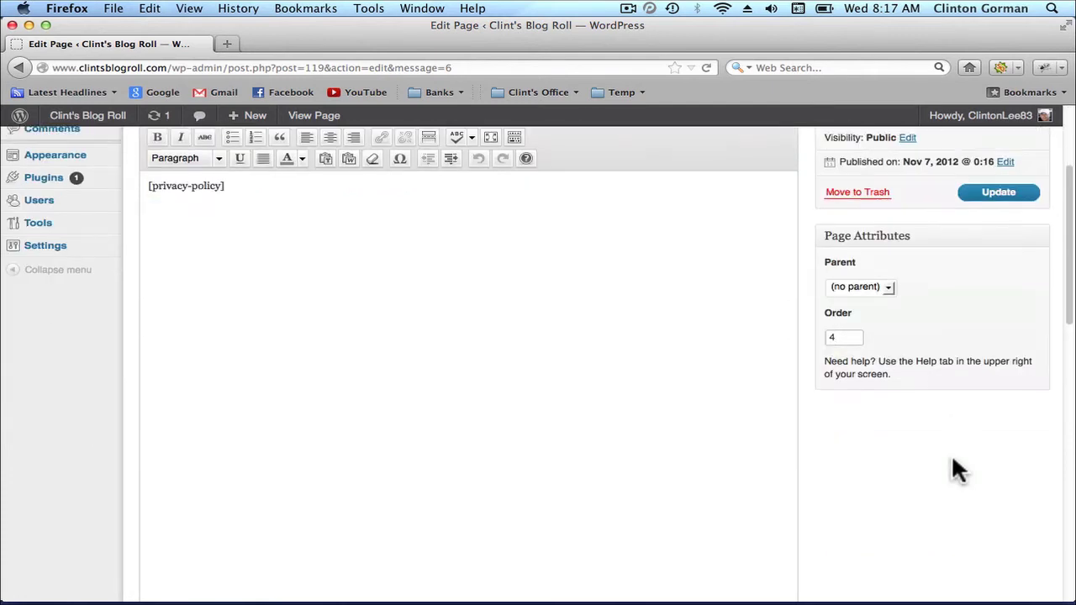
click(996, 194)
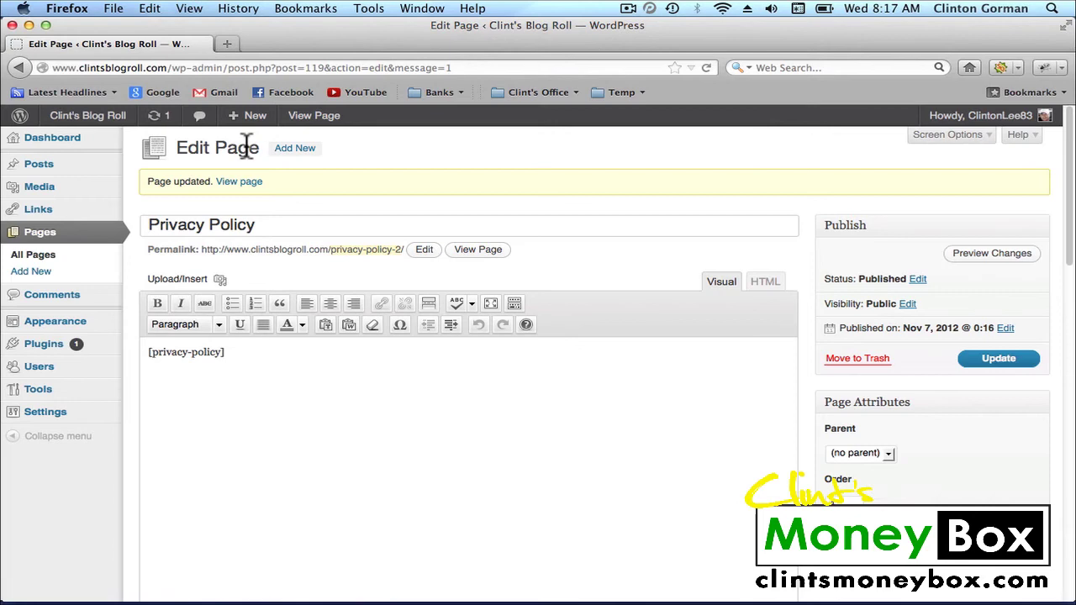
right_click(122, 118)
Step: Open the blog's front page in a new browser tab and switch to it
click(142, 129)
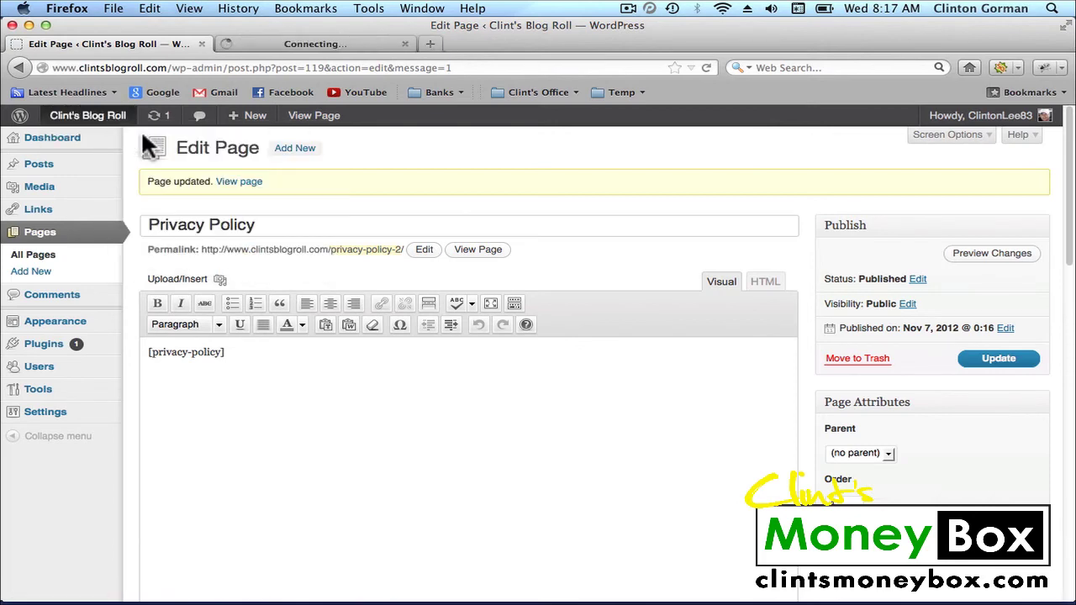
click(334, 46)
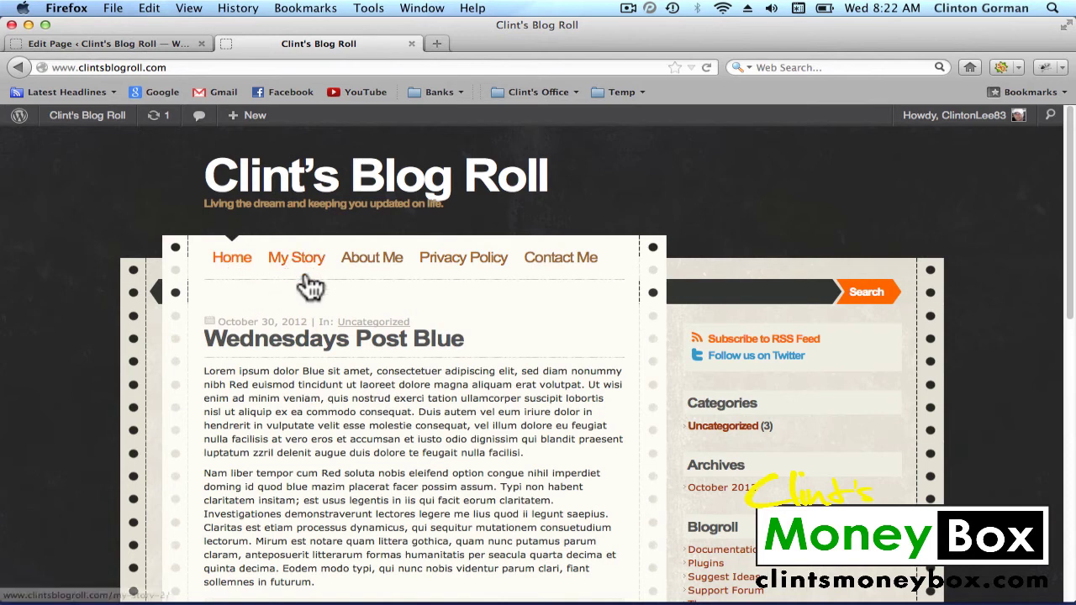
Step: Open the Privacy Policy tab on the blog and scroll through the generated policy text
click(462, 269)
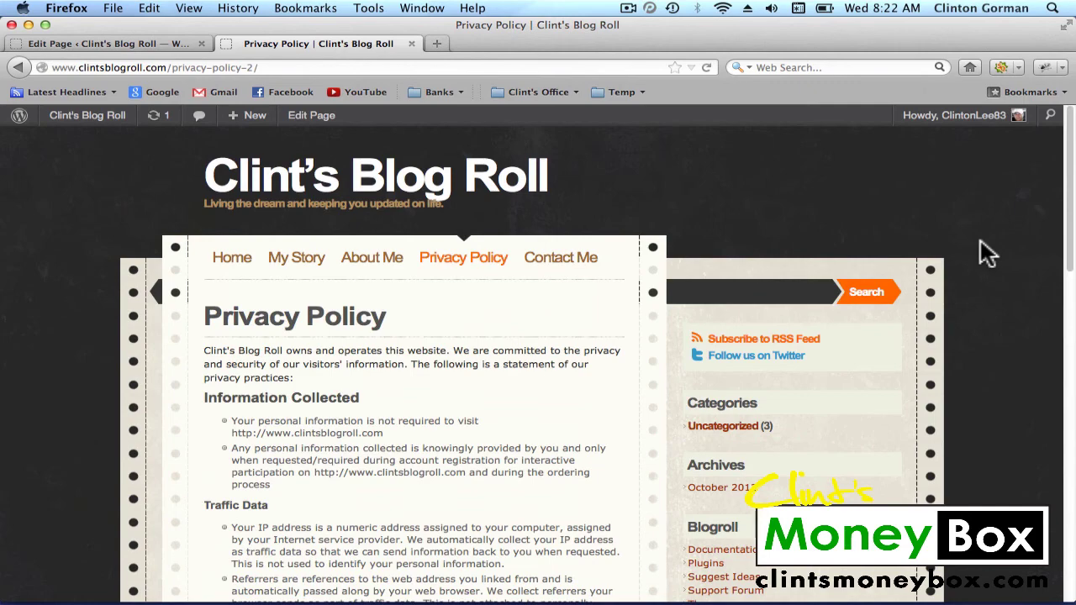
scroll(979, 240, down, 10)
scroll(979, 241, up, 2)
scroll(980, 252, down, 5)
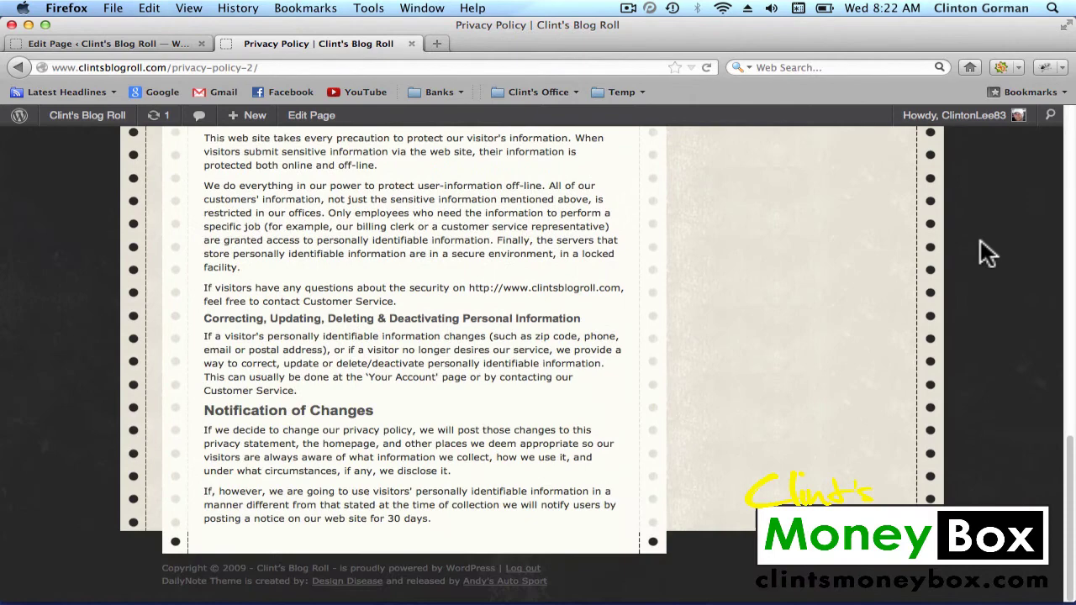
scroll(980, 252, up, 15)
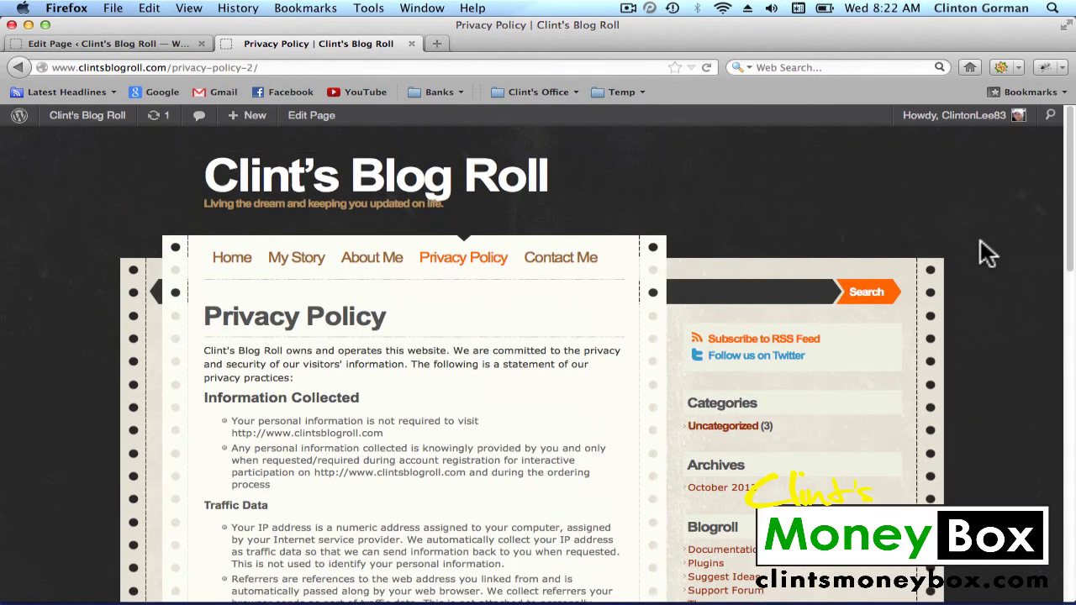